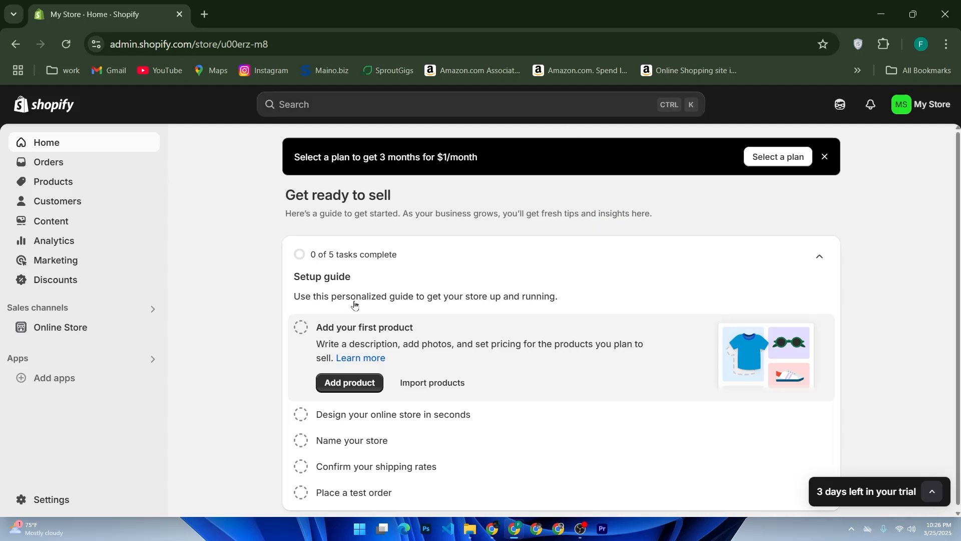
Step: Open the current Dawn theme in the theme editor and review its home page from the banner down to the footer
left_click(68, 326)
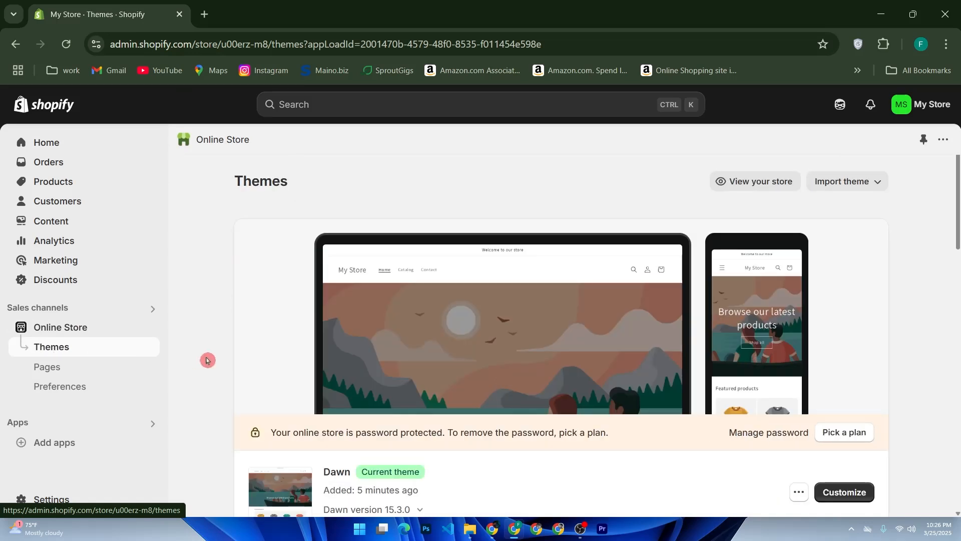
scroll(254, 356, "down", 2)
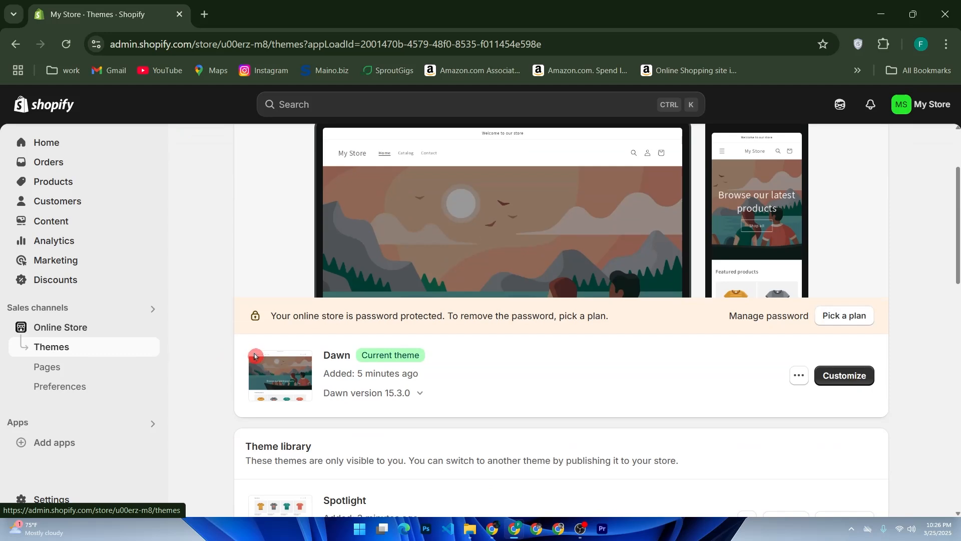
scroll(255, 356, "down", 2)
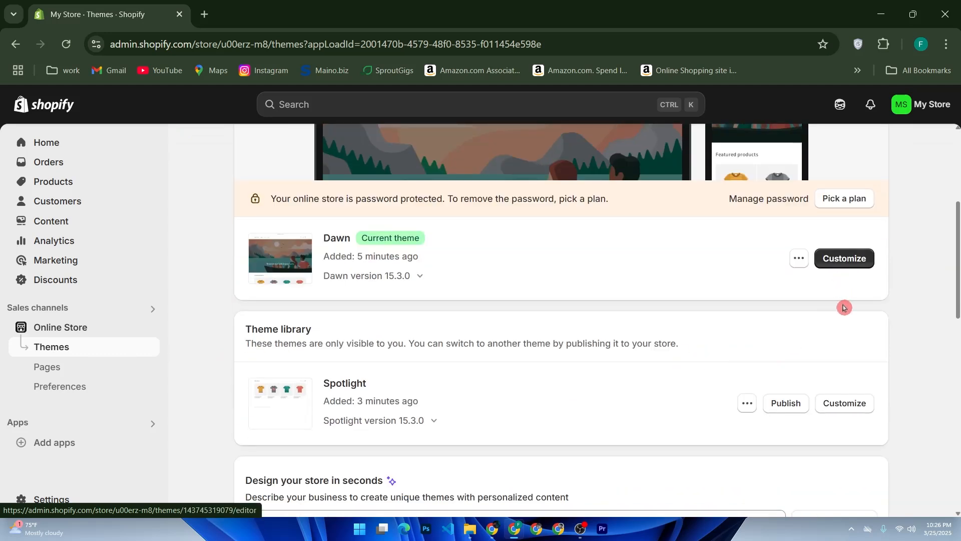
left_click(843, 259)
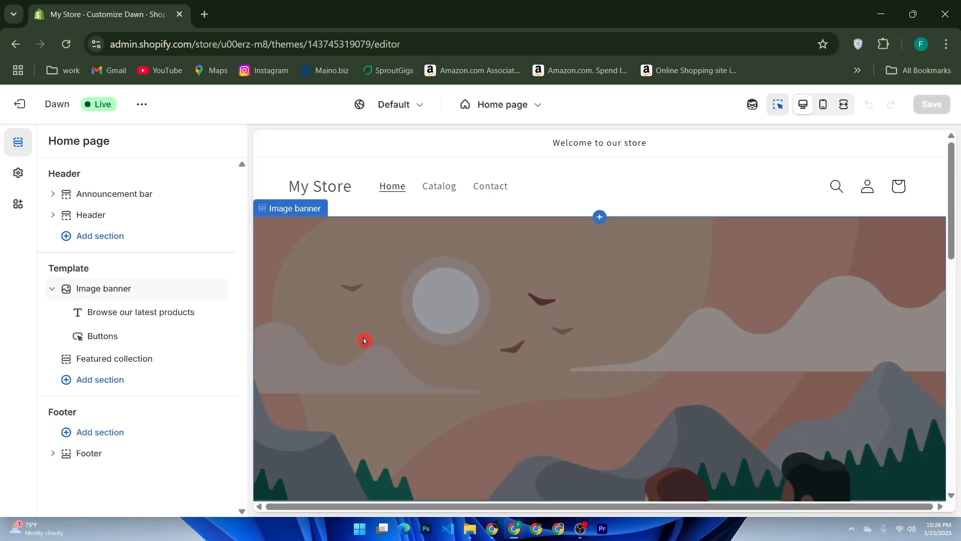
scroll(364, 340, "down", 2)
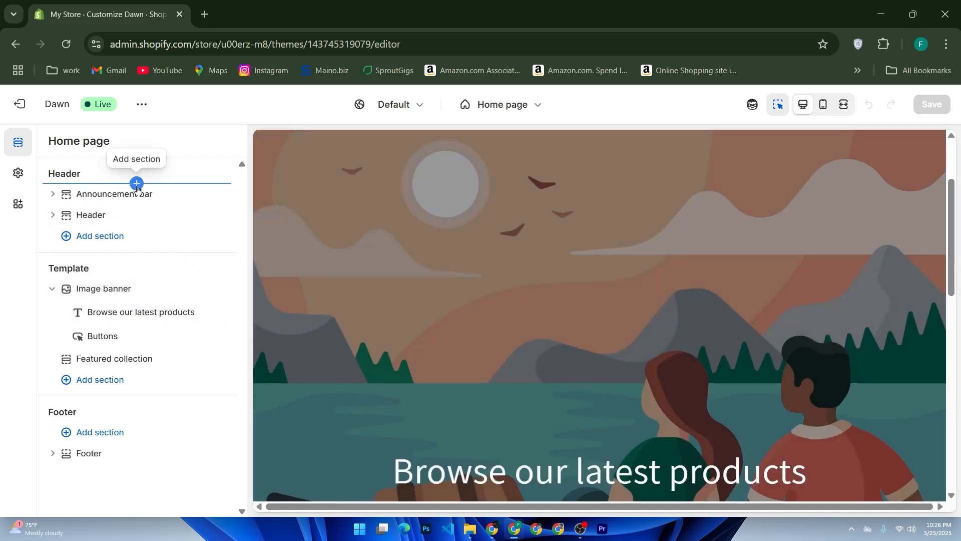
scroll(396, 203, "down", 8)
scroll(405, 216, "down", 3)
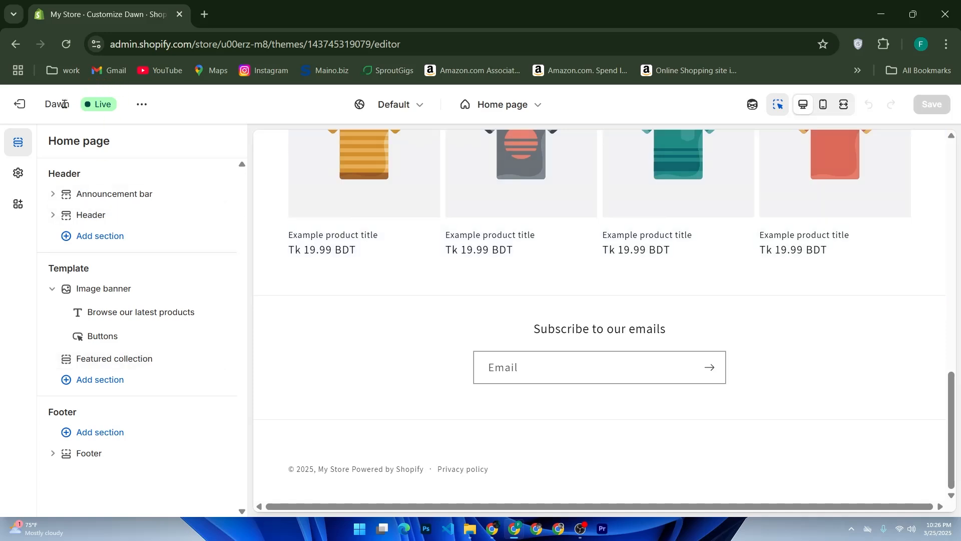
left_click(20, 103)
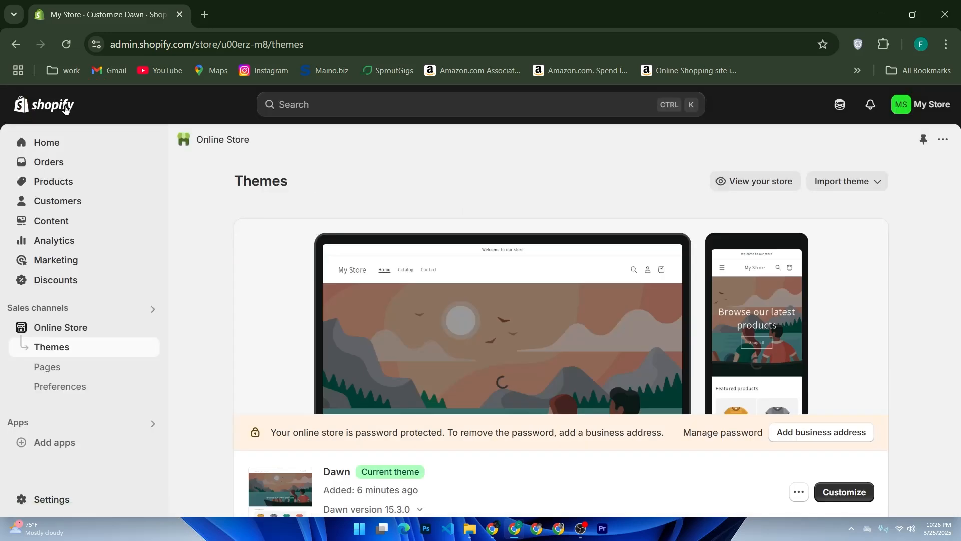
Step: Open the recommended apps list for the store and go on to the Shopify App Store
left_click(78, 443)
scroll(728, 365, "down", 3)
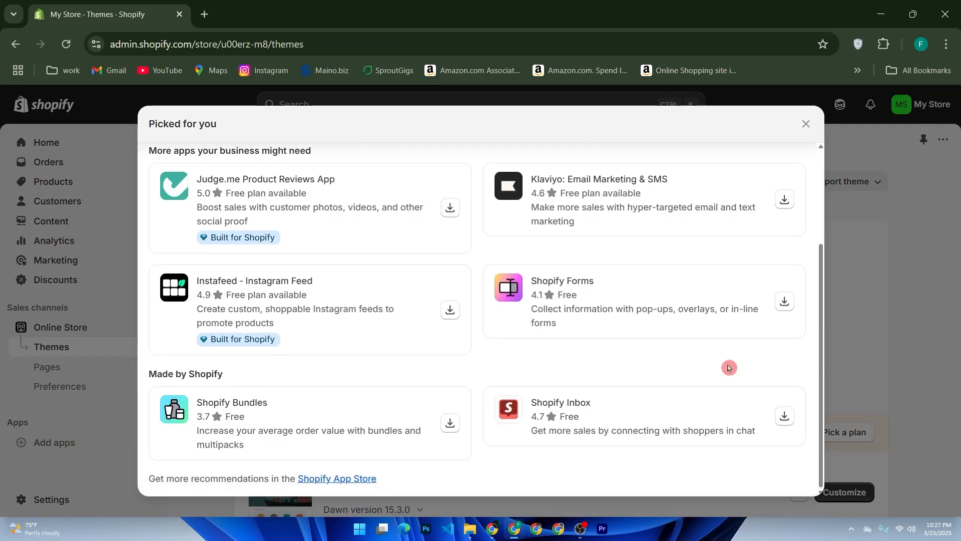
left_click(330, 480)
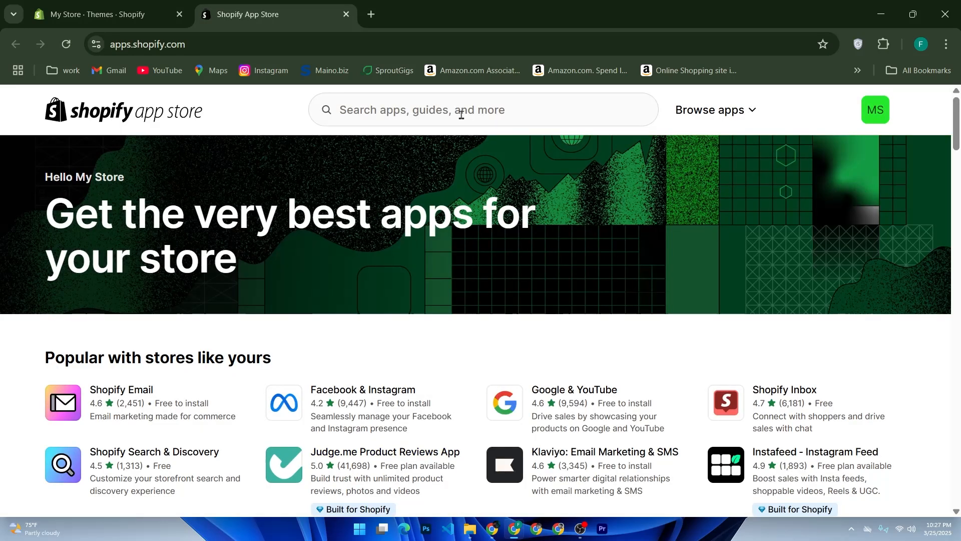
Step: Search the Shopify App Store for "testimonial slider"
left_click(452, 112)
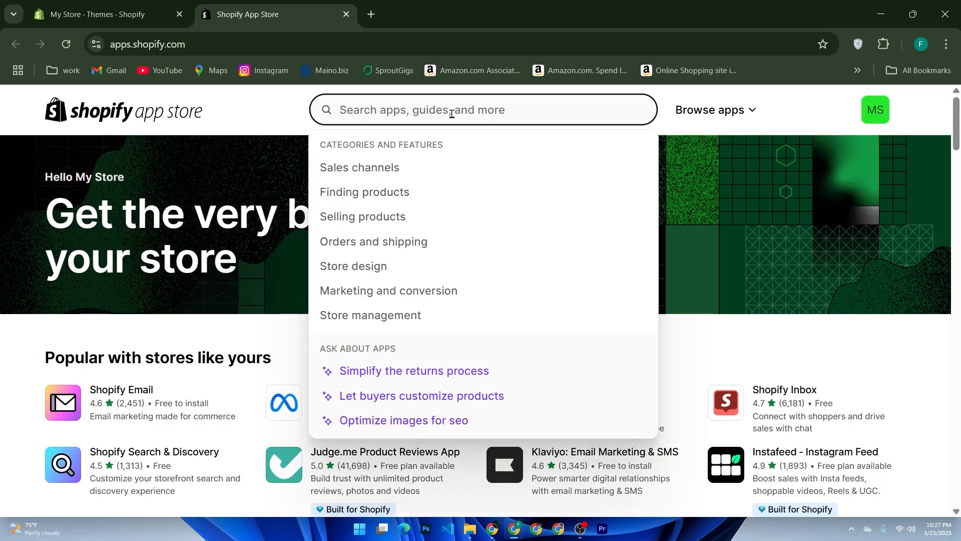
type("te")
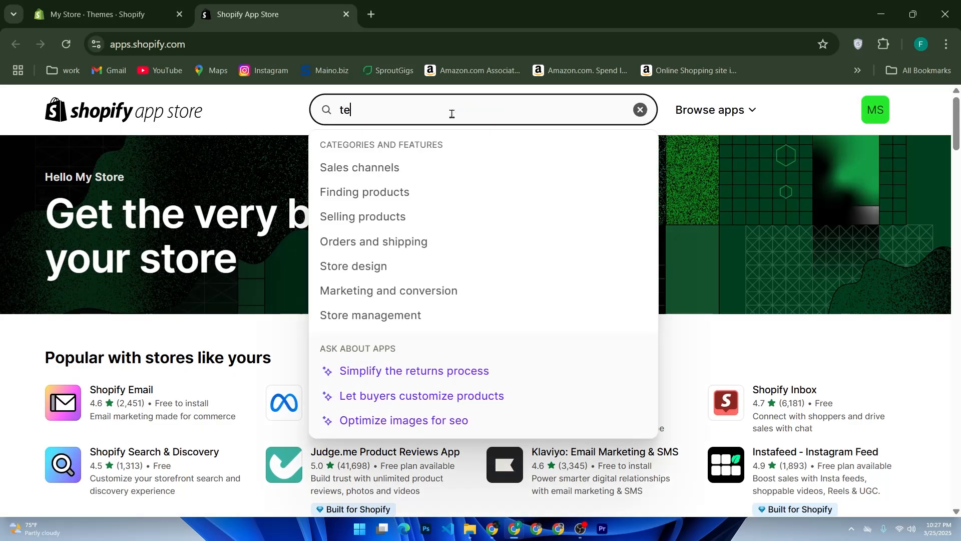
type("stimo")
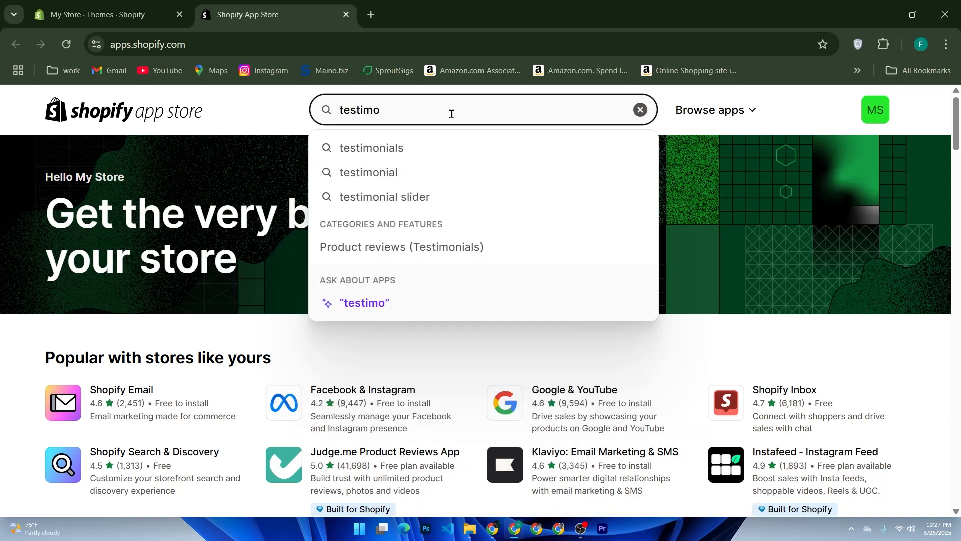
type(" sl")
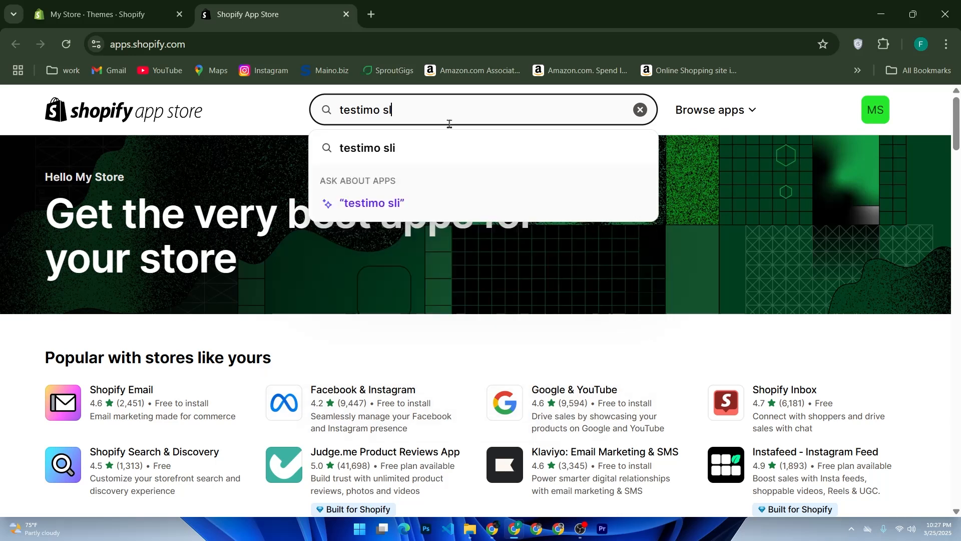
key("BackSpace")
key("BackSpace")
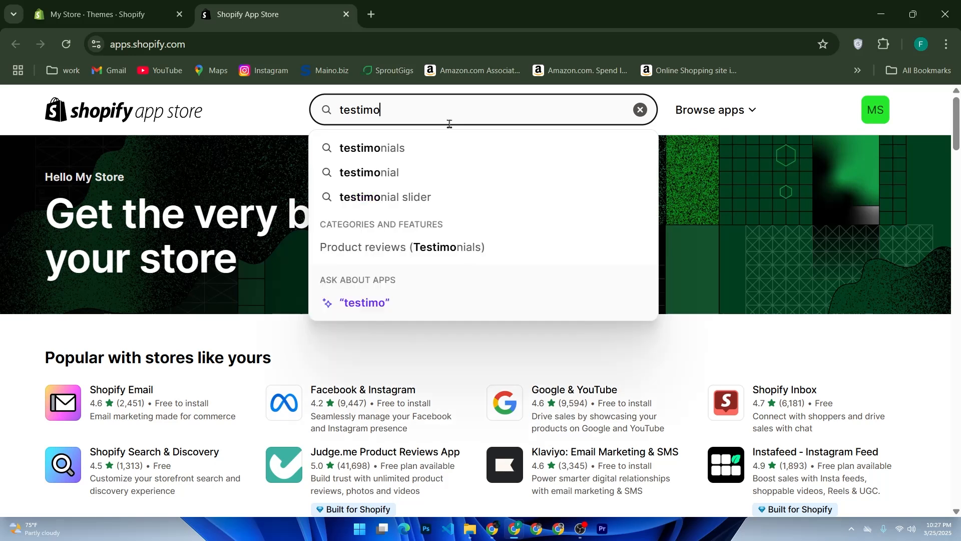
left_click(418, 198)
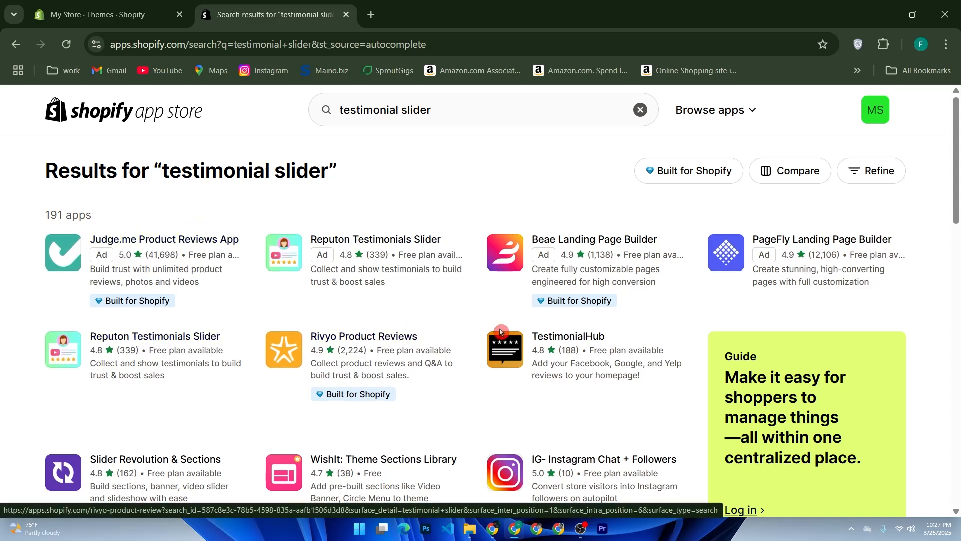
Step: Open the Judge.me Product Reviews App from the search results and start installing it
scroll(397, 333, "down", 2)
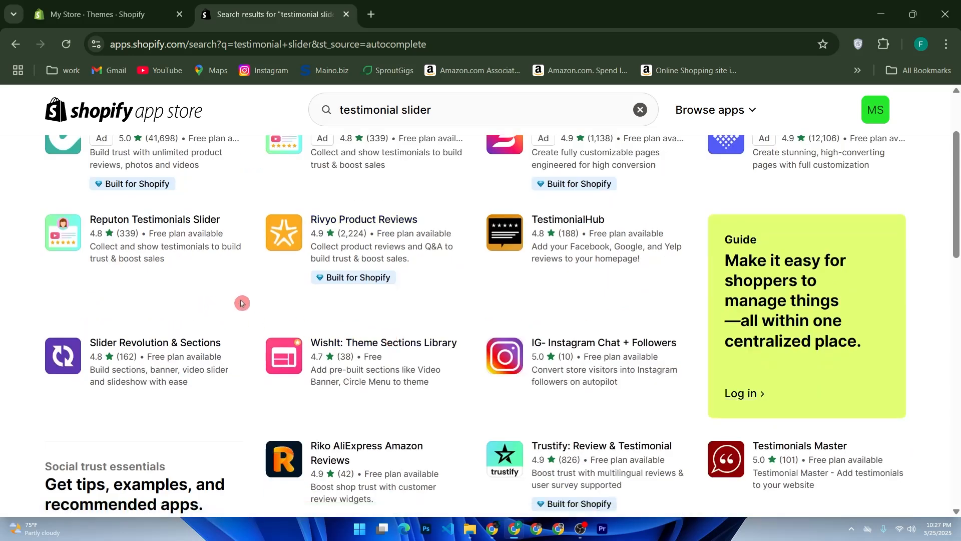
scroll(210, 316, "up", 2)
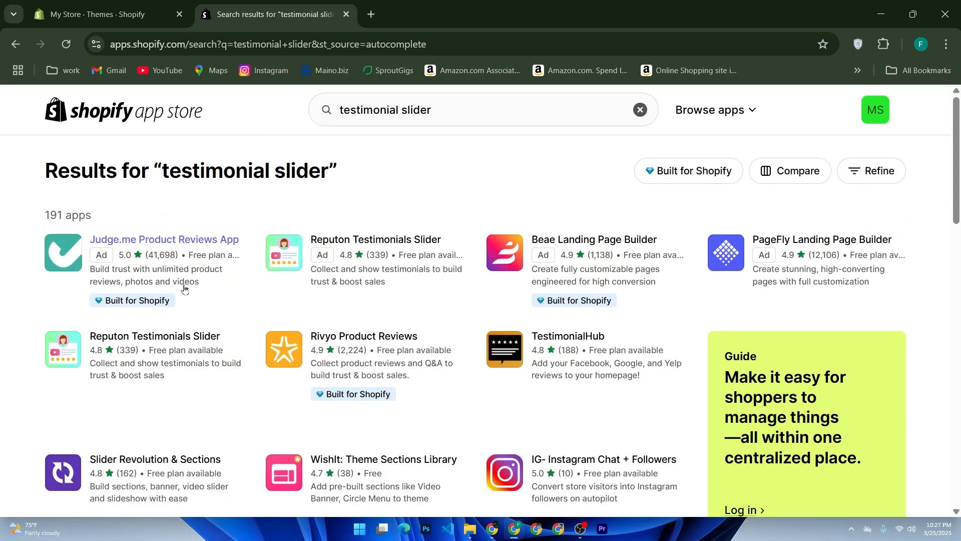
left_click(164, 255)
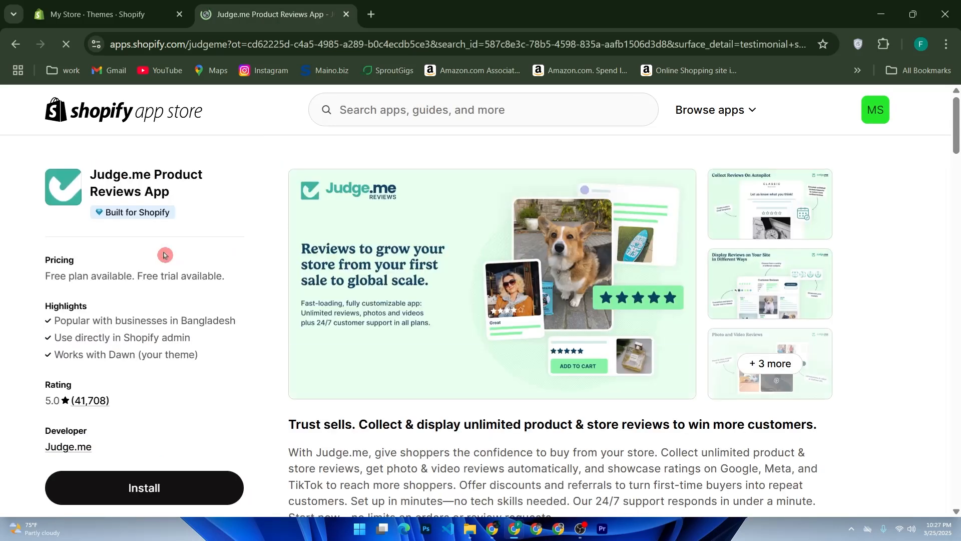
left_click(163, 490)
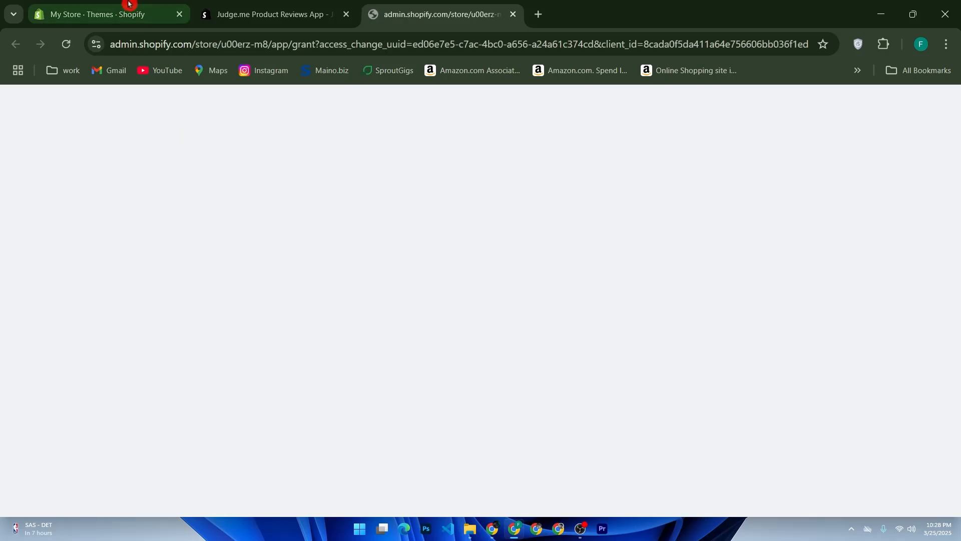
Step: Return to the store's Themes page in the Shopify admin and dismiss the app recommendations
left_click(126, 8)
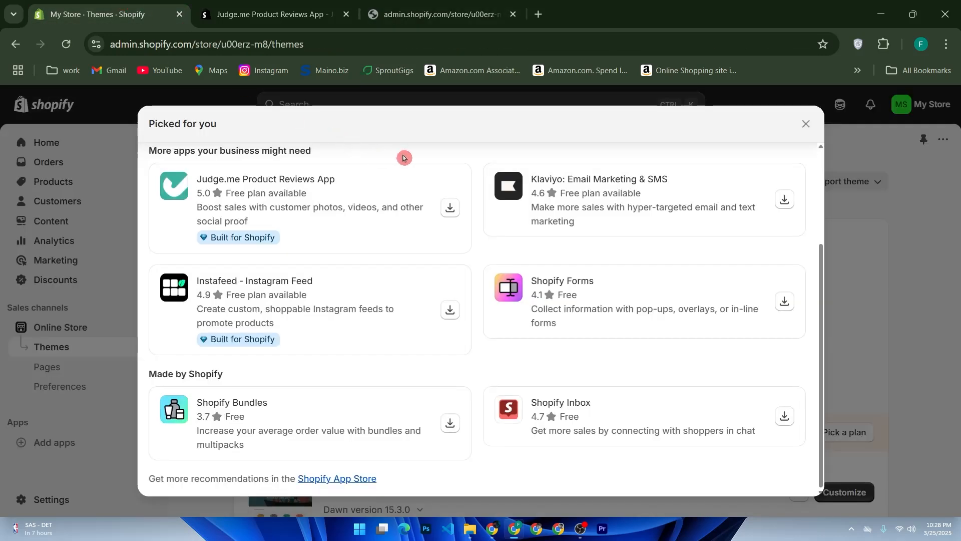
left_click(805, 124)
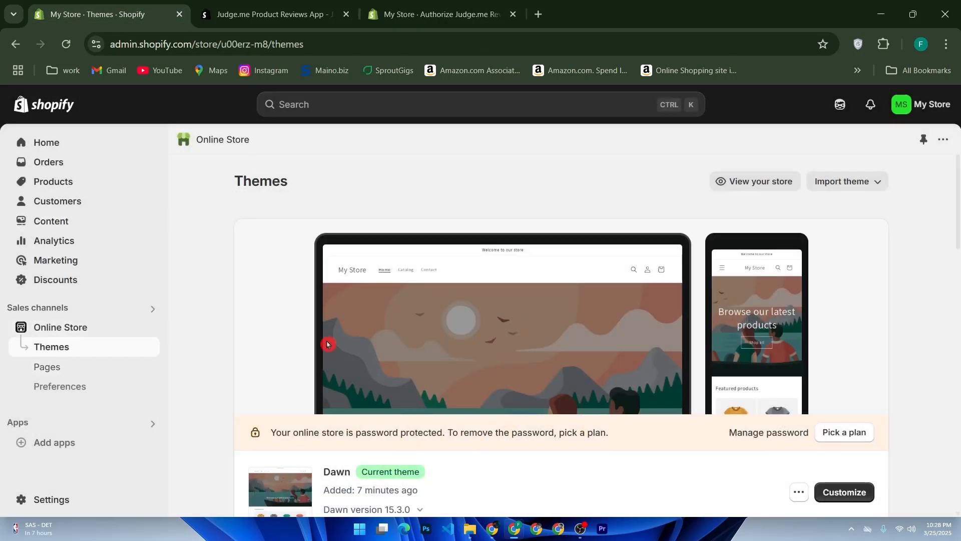
left_click(844, 492)
key("alt+Left")
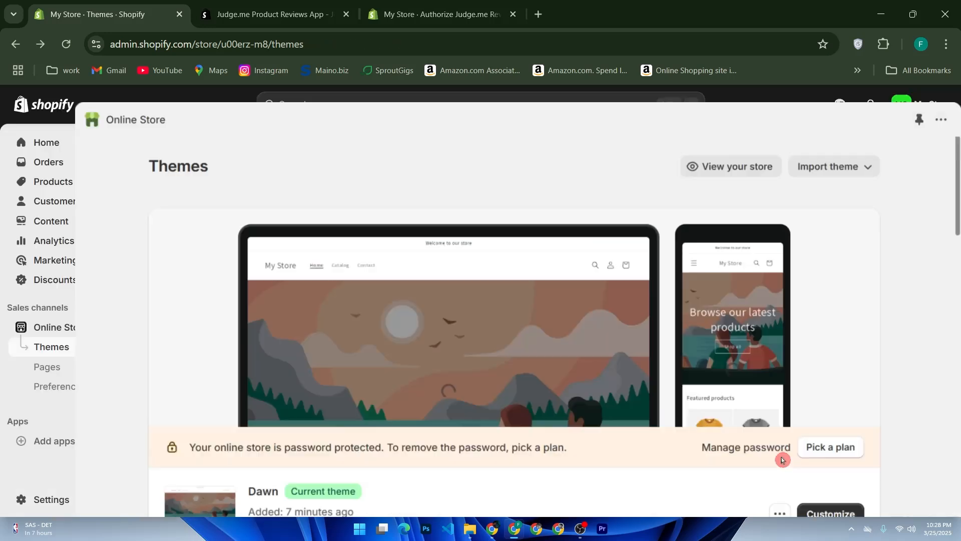
Step: Open the code editor for the Dawn theme
left_click(799, 491)
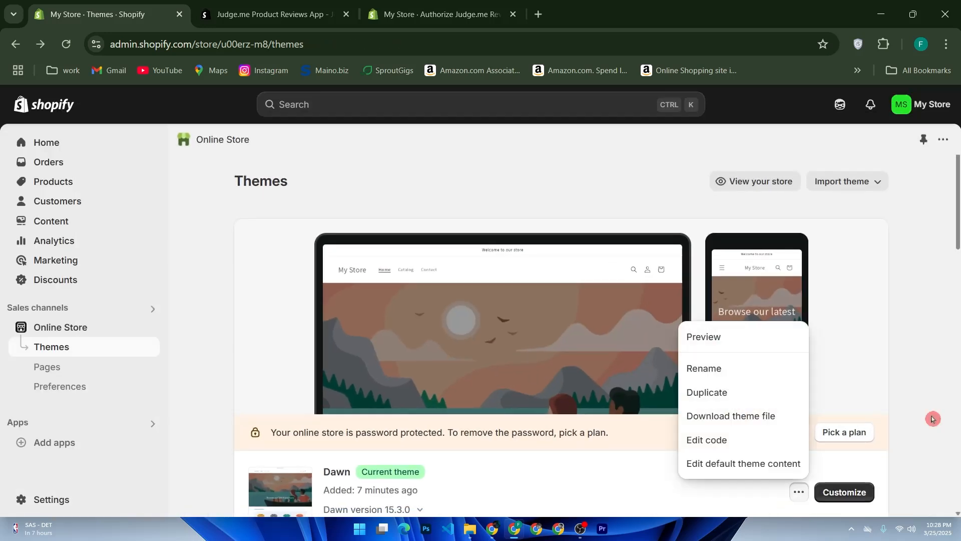
left_click(723, 437)
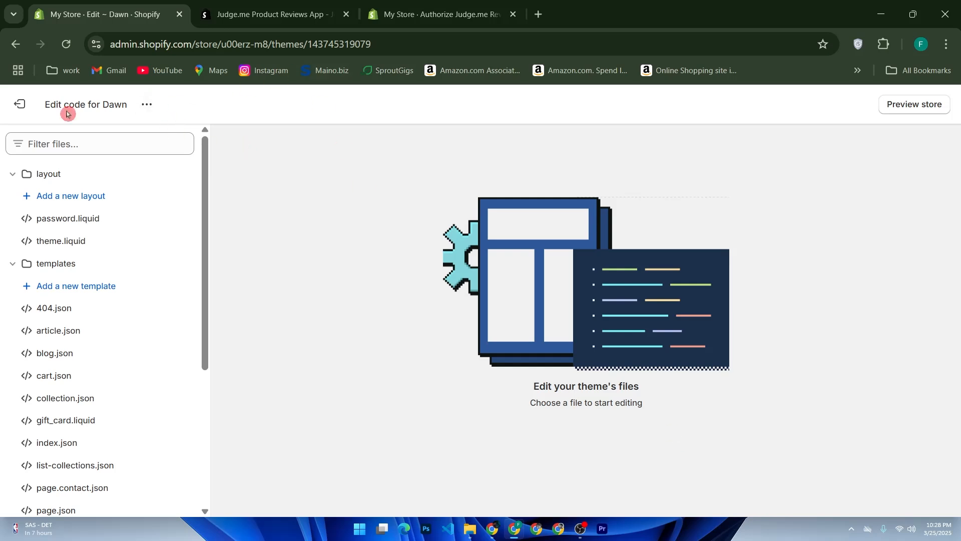
left_click(28, 112)
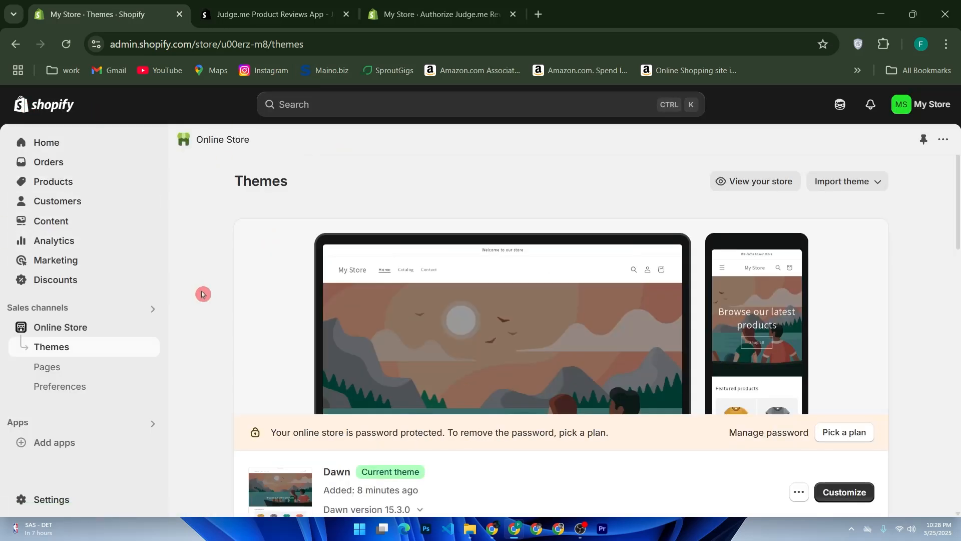
scroll(791, 488, "down", 2)
left_click(799, 381)
left_click(703, 324)
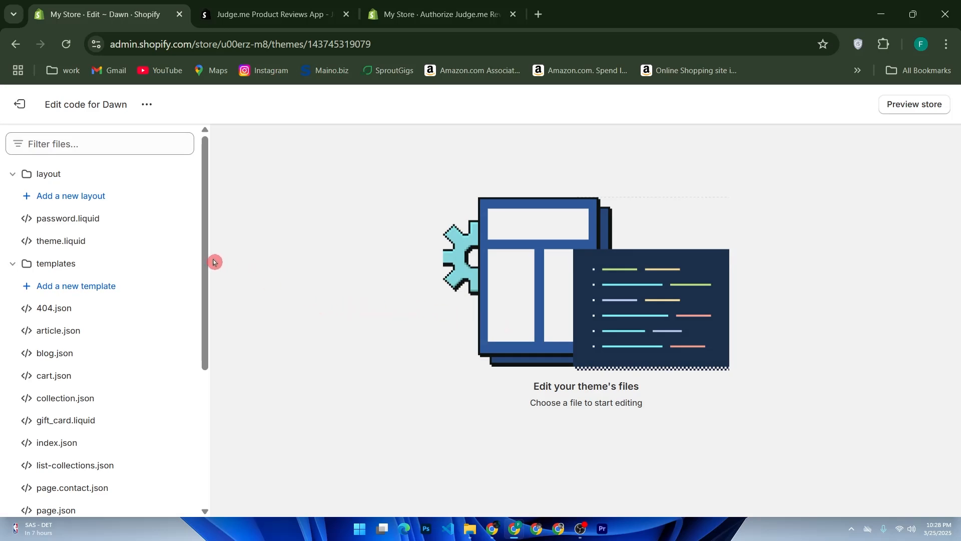
Step: Begin a new liquid section named testimonial-slider in the theme's sections folder, cancel it, and leave the code editor
left_click(60, 146)
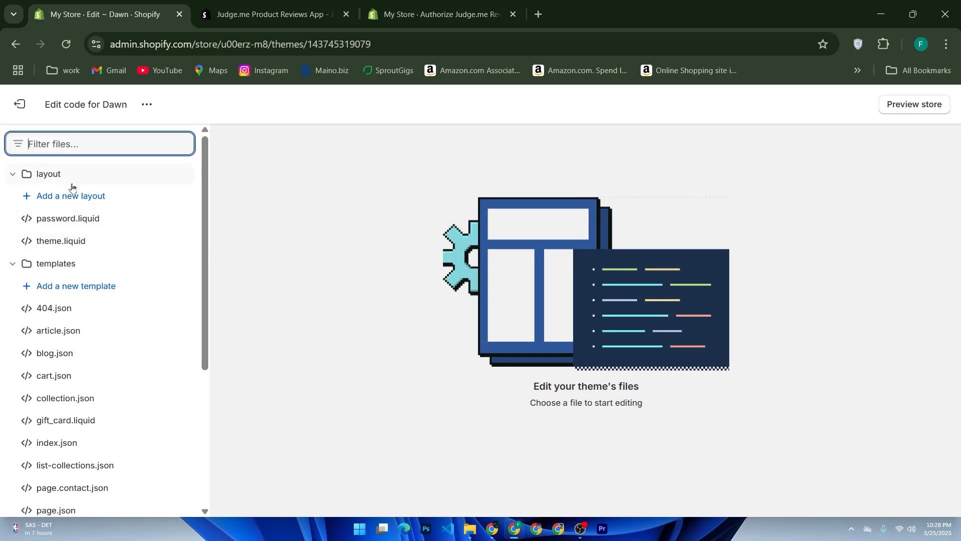
scroll(60, 246, "down", 5)
left_click(29, 371)
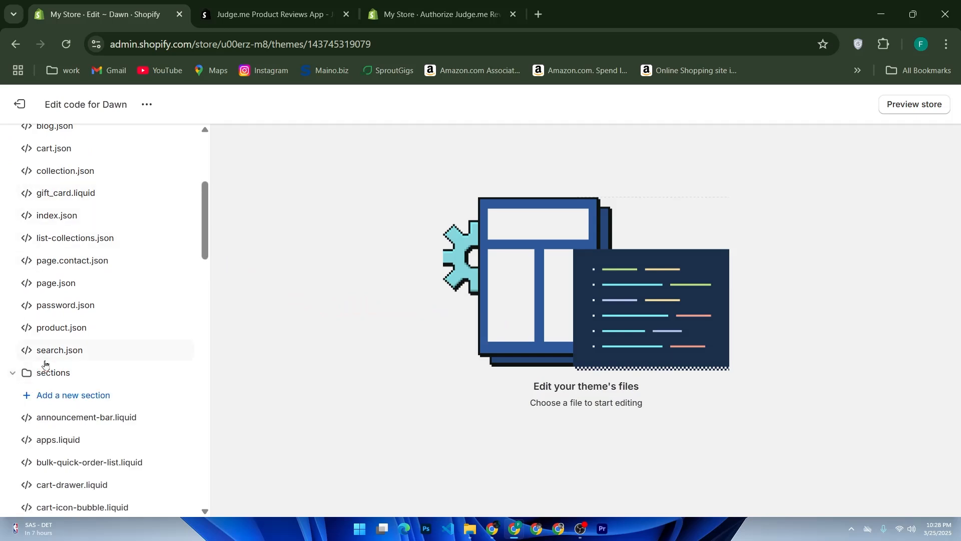
scroll(43, 366, "down", 2)
left_click(72, 279)
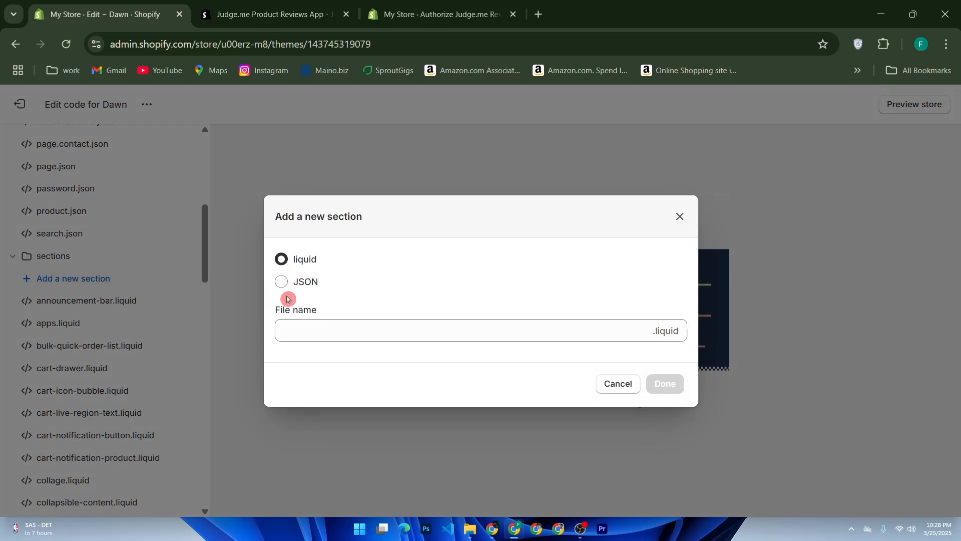
left_click(307, 321)
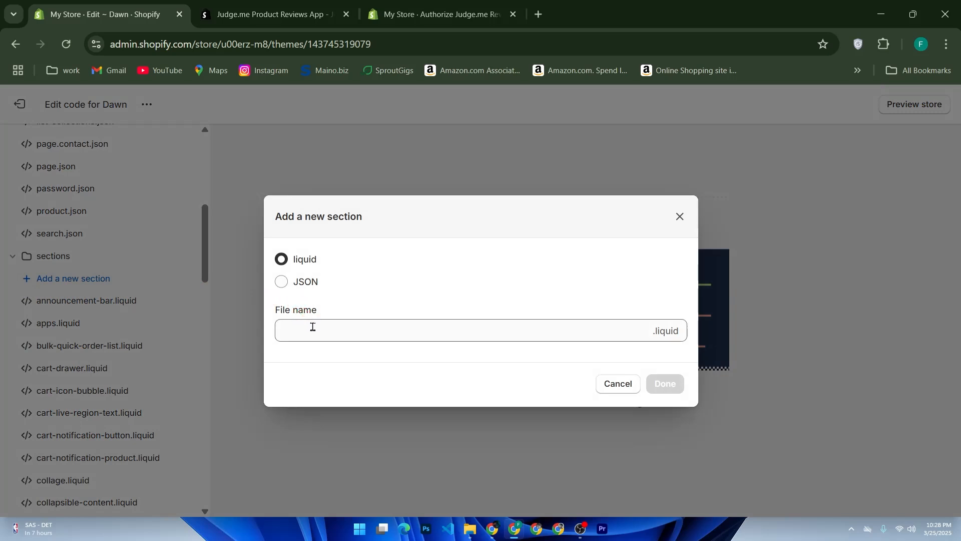
left_click(313, 326)
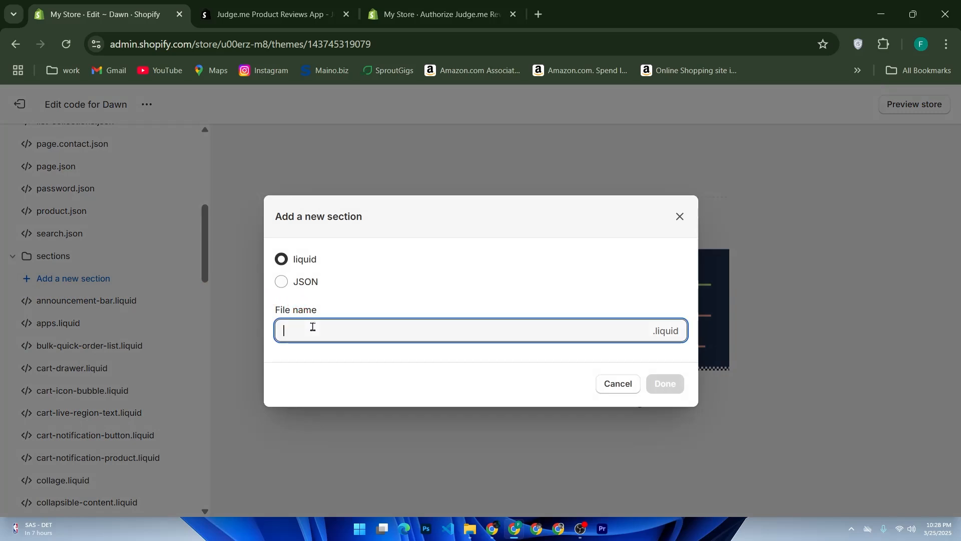
type("te")
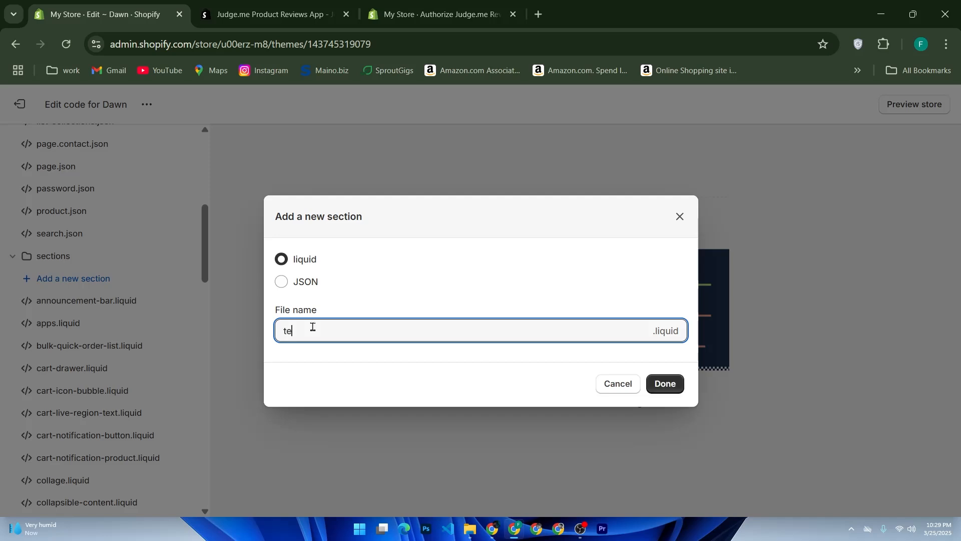
type("stimonial-slider")
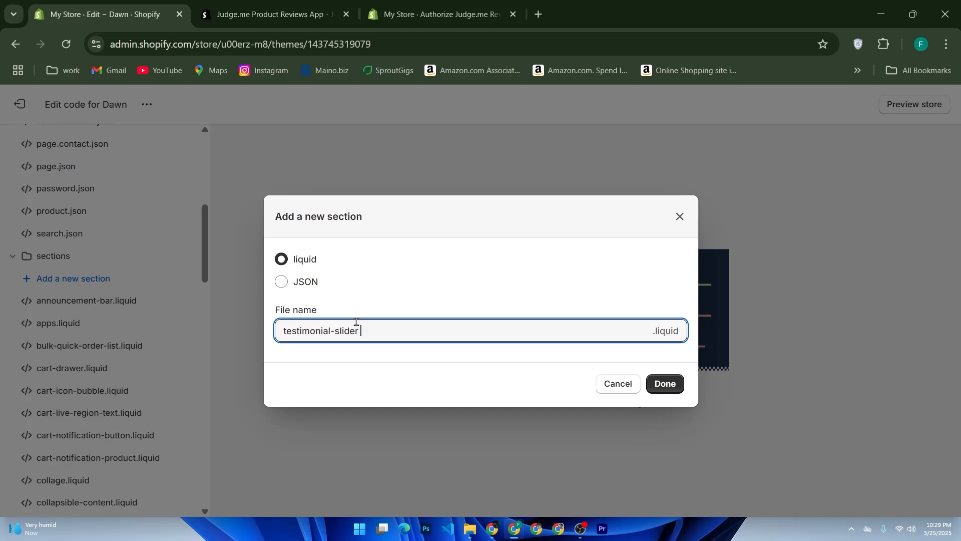
left_click(618, 384)
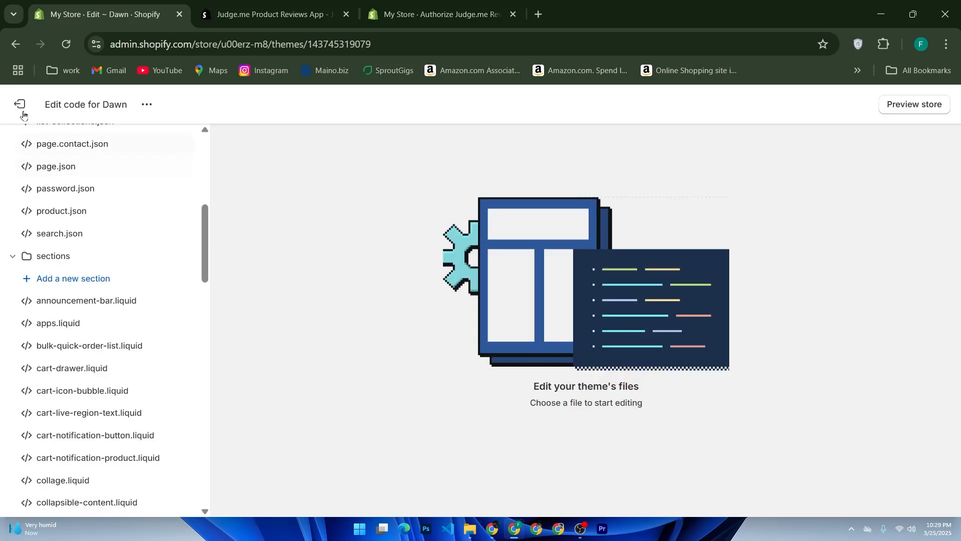
left_click(30, 110)
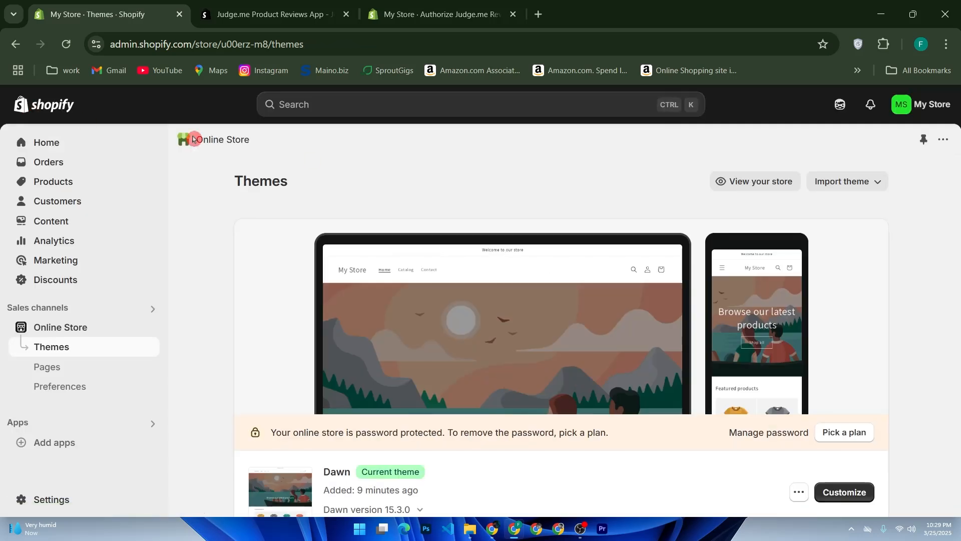
Step: Reopen the Dawn theme in the theme editor and look through the home page from the image banner to the featured products
left_click(842, 493)
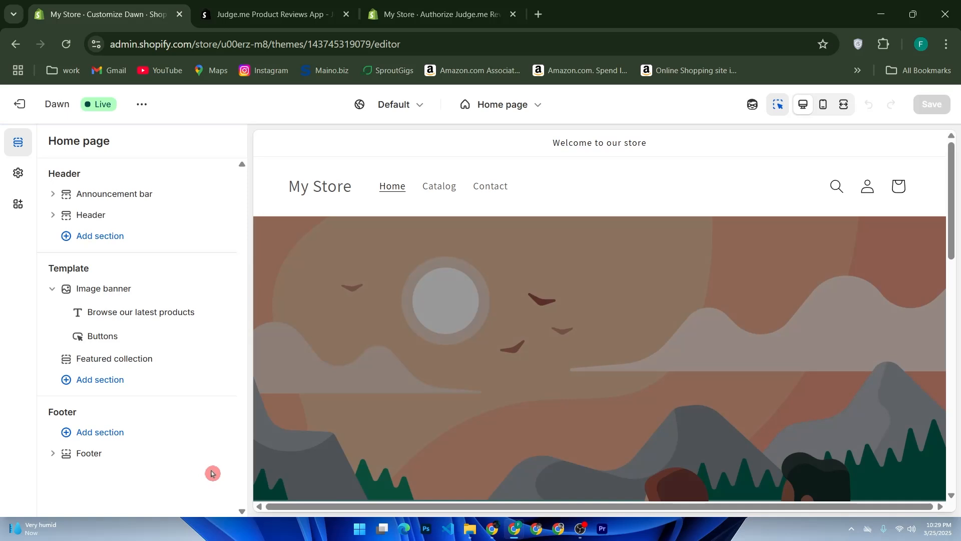
scroll(650, 440, "down", 2)
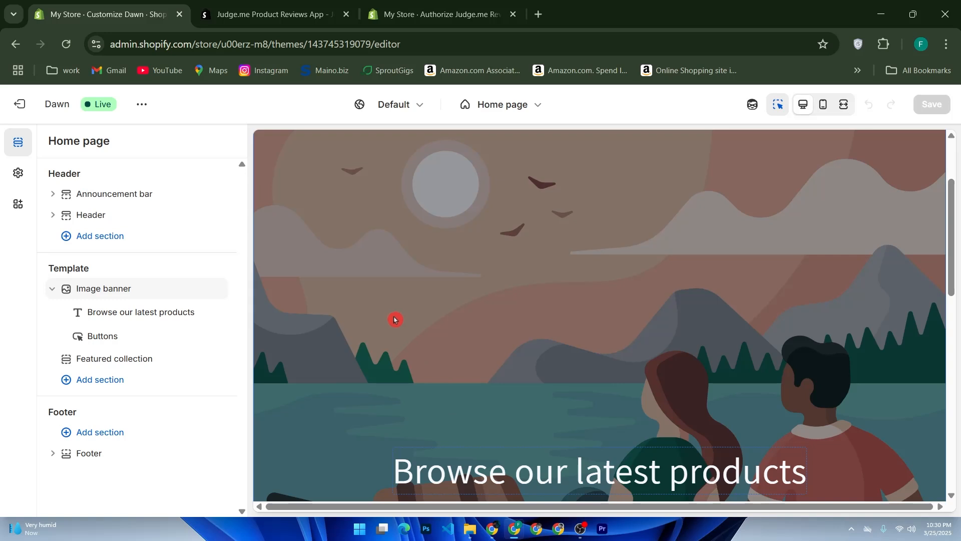
scroll(395, 319, "down", 5)
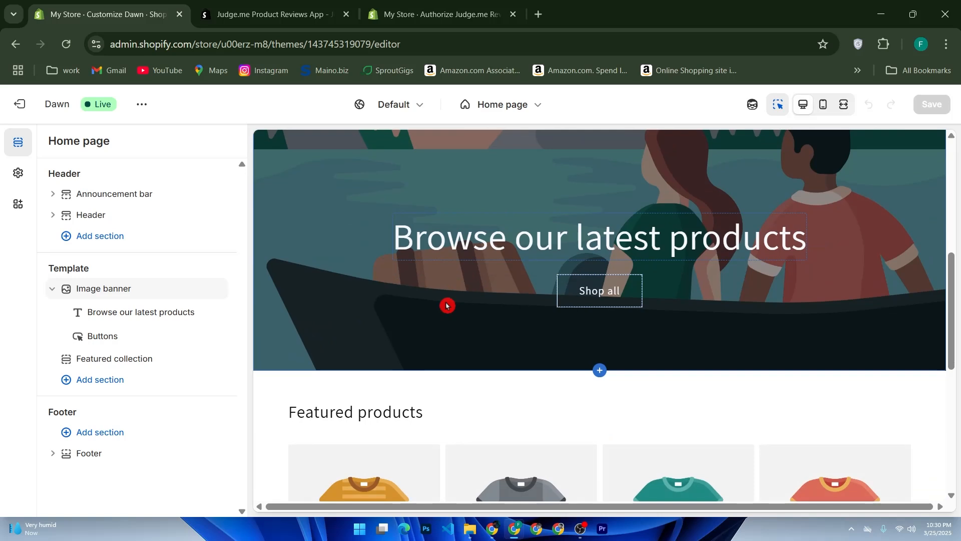